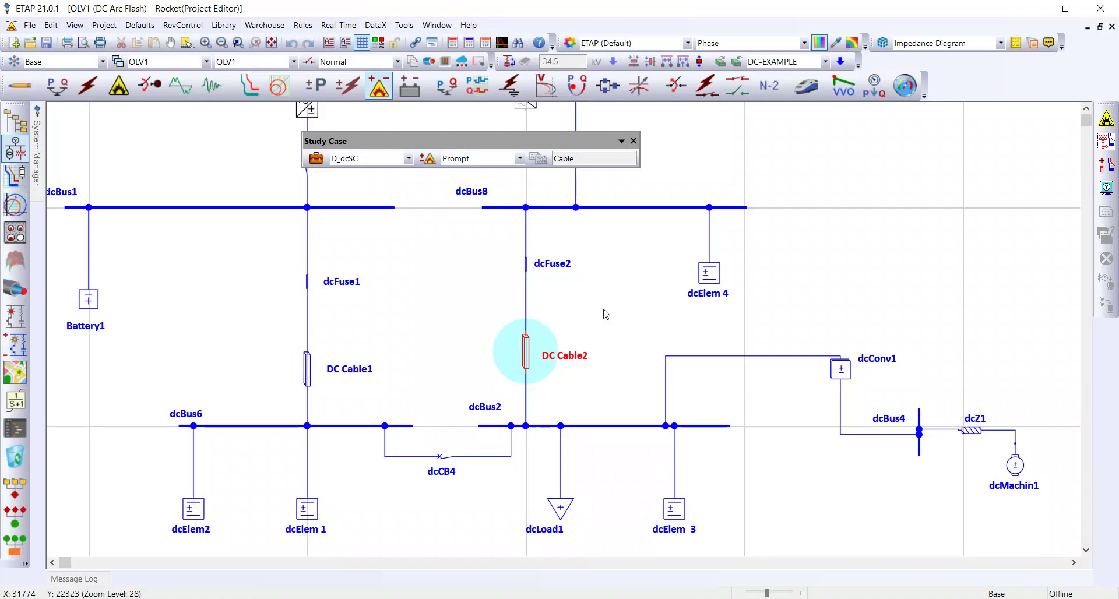
# - Duplicate the D_dcSC study case as a new case named DC-ARC FLASH
pyautogui.moveTo(386, 143); pyautogui.dragTo(400, 140)
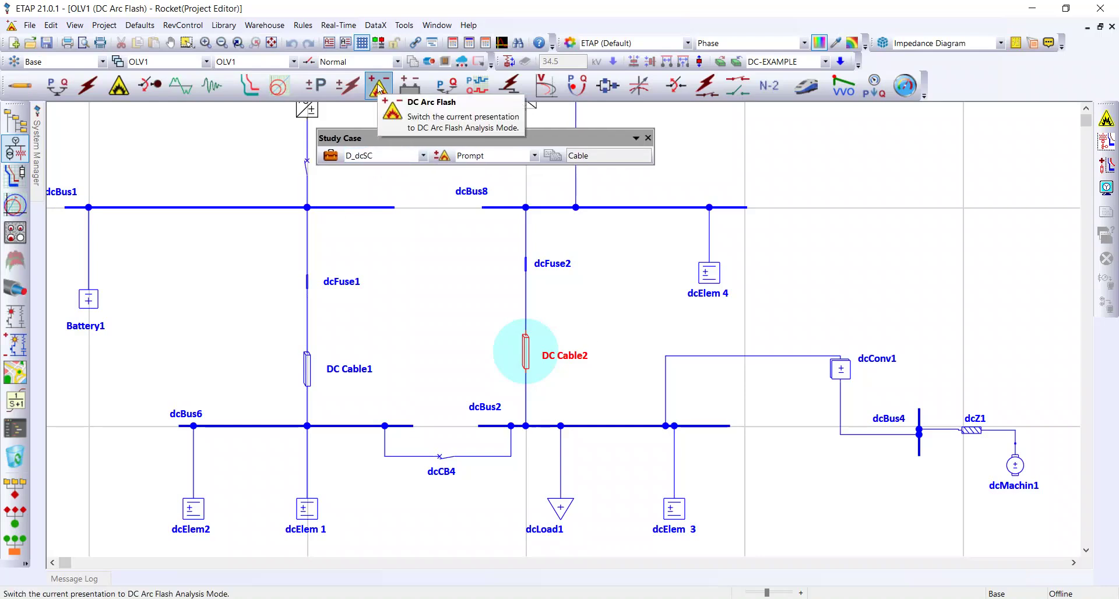
pyautogui.moveTo(359, 141); pyautogui.dragTo(370, 142)
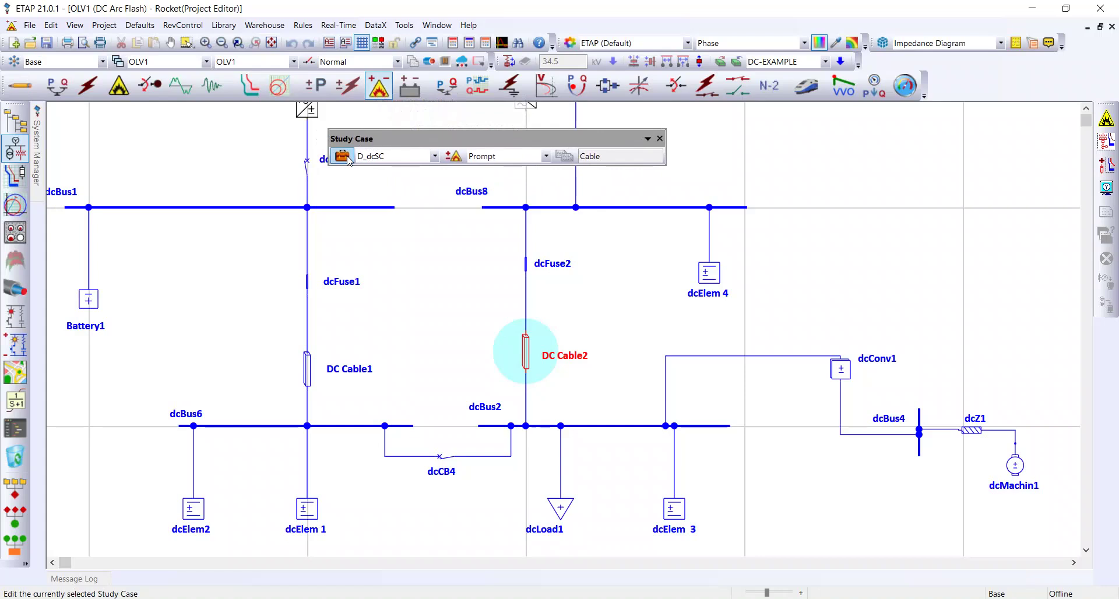
pyautogui.click(342, 156)
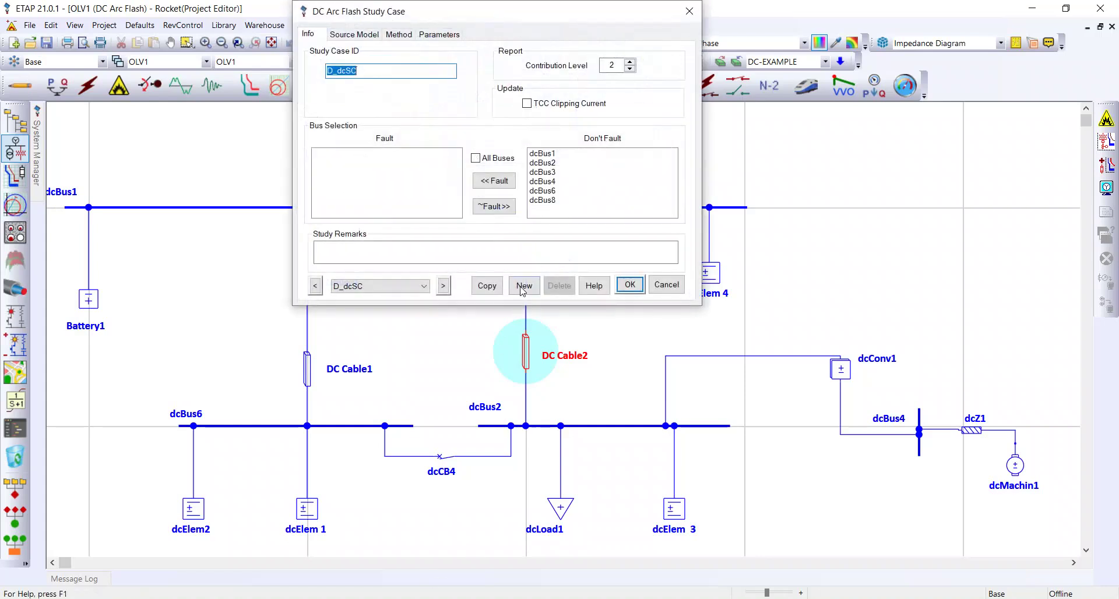
pyautogui.click(523, 286)
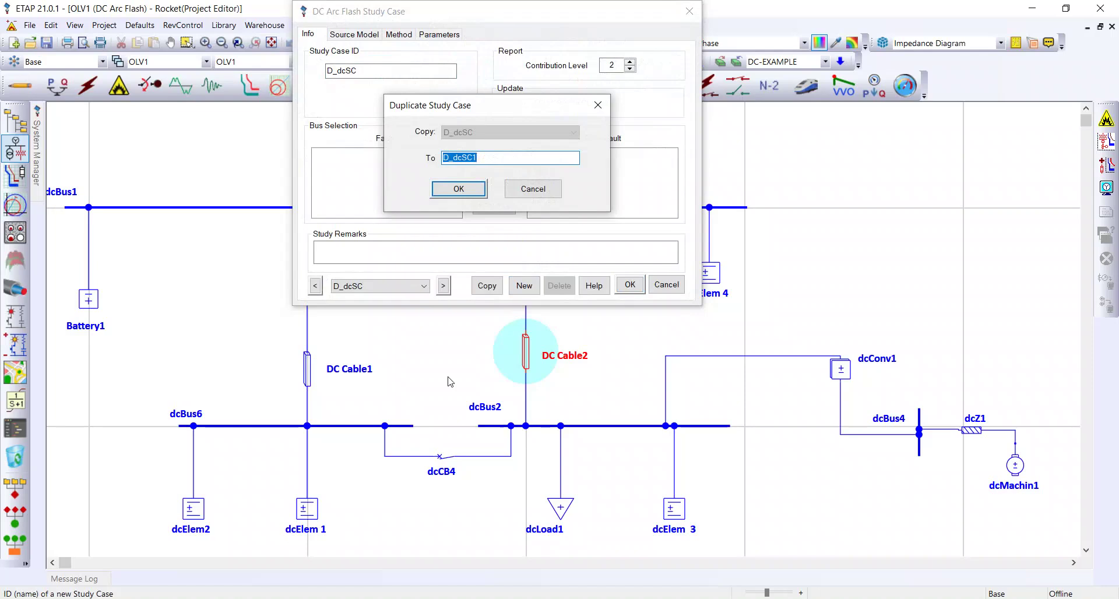
pyautogui.write('DC-')
pyautogui.write('ARC FLASH')
pyautogui.click(459, 188)
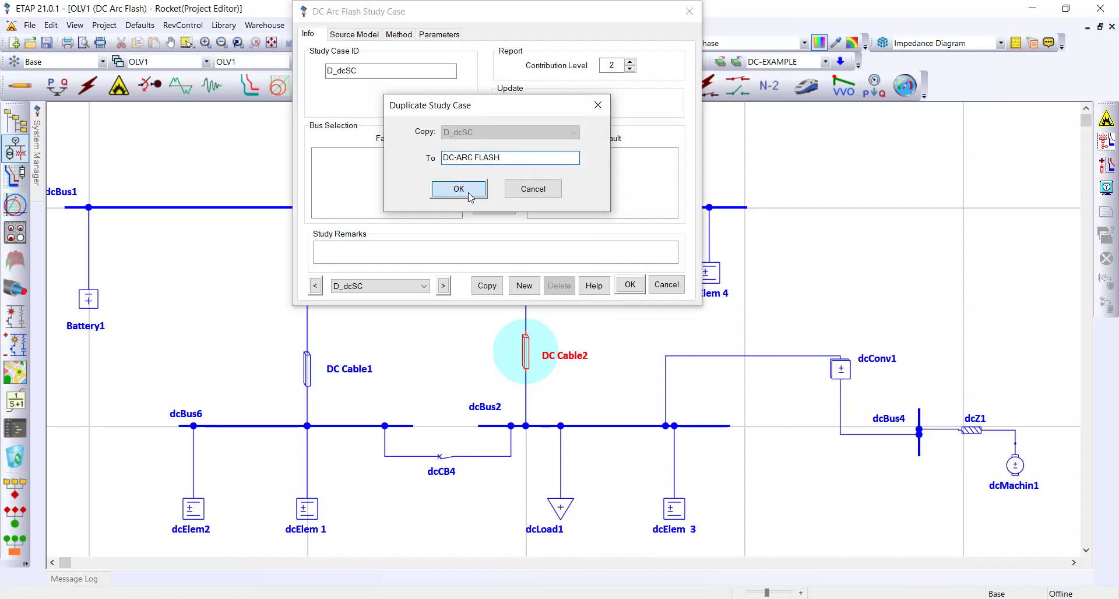
# - Raise Contribution Level to 3 and move dcBus2 into the Fault list
pyautogui.moveTo(439, 19); pyautogui.dragTo(350, 101)
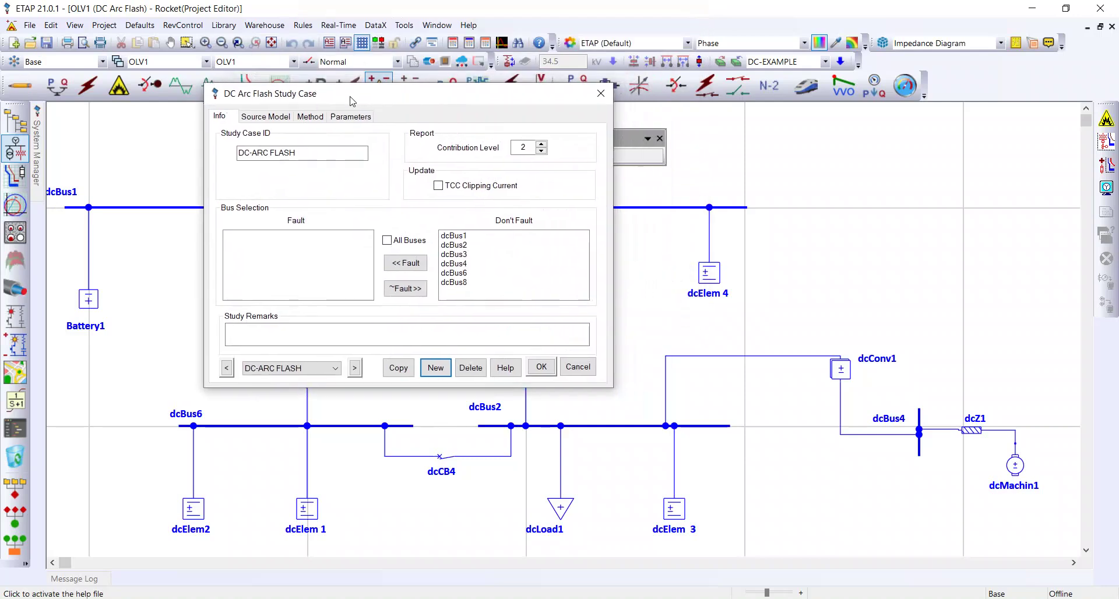
pyautogui.click(537, 145)
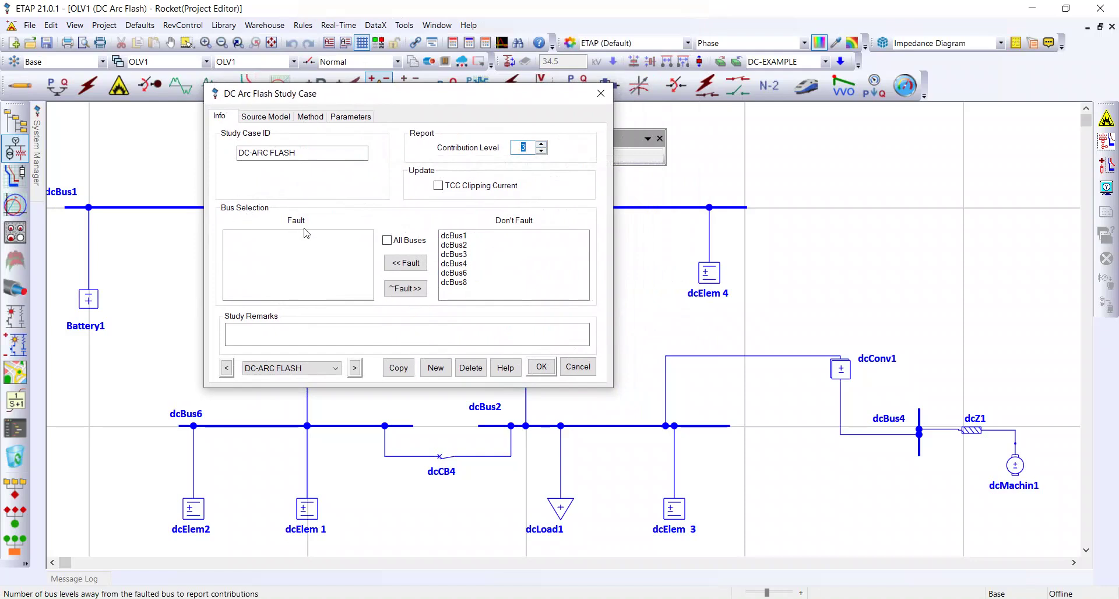
pyautogui.moveTo(476, 96); pyautogui.dragTo(435, 60)
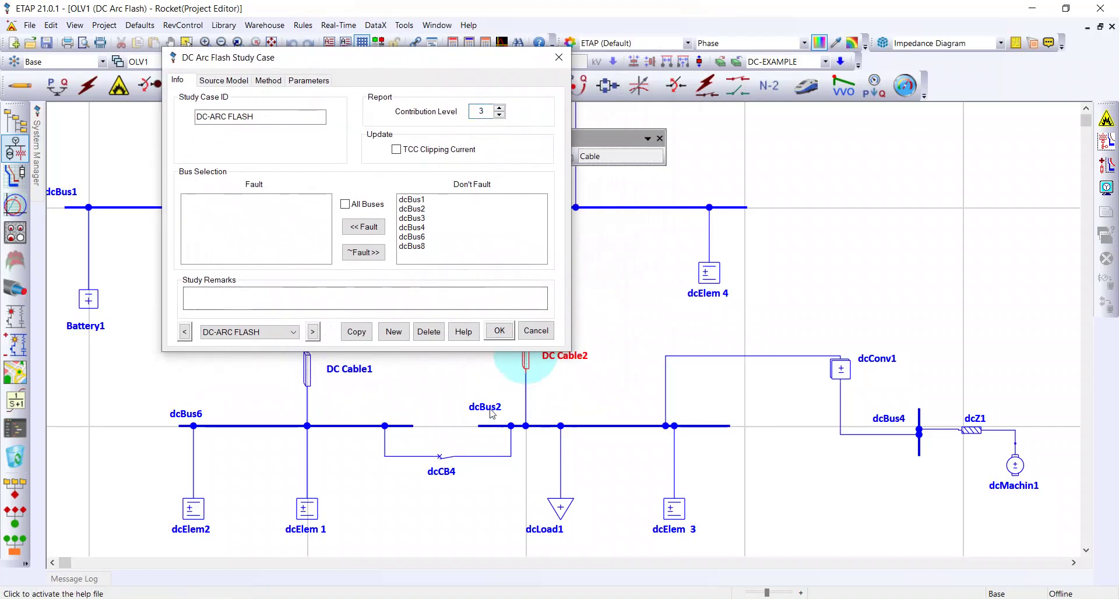
pyautogui.doubleClick(406, 210)
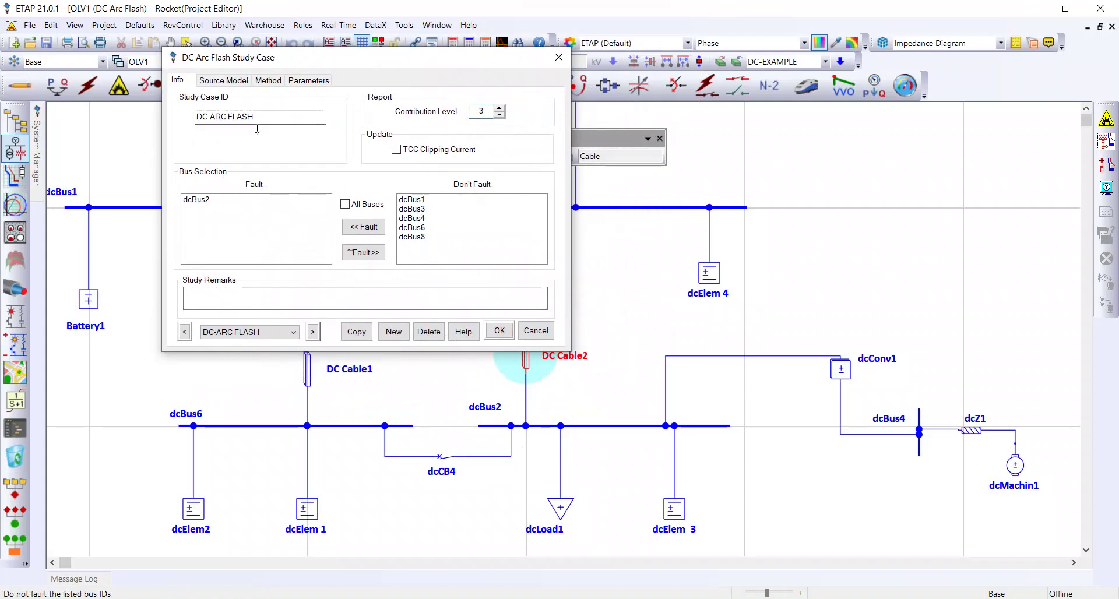
# - Review the Source Model tab, then the Method tab's Maximum Power and user-defined FCT settings
pyautogui.click(238, 80)
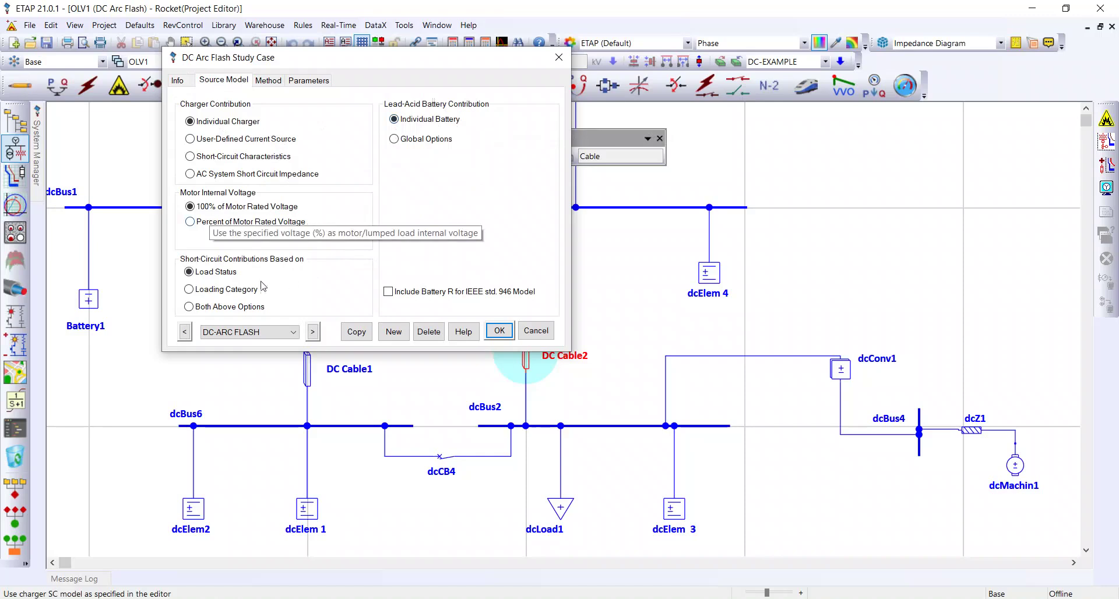
pyautogui.click(269, 85)
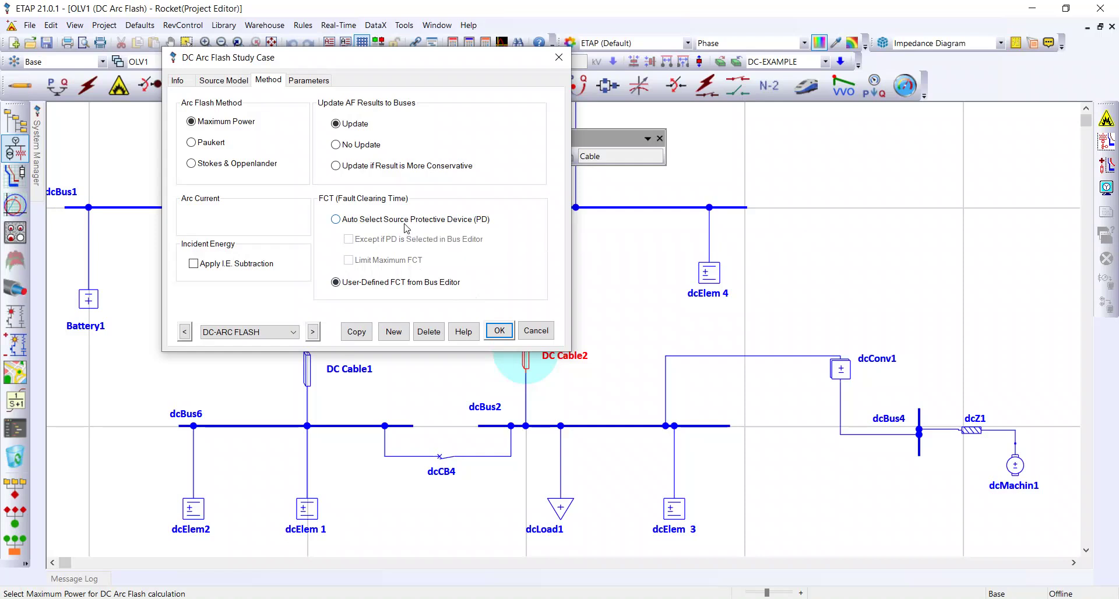
# - Close the study case, then reopen it at the Method tab
pyautogui.click(499, 330)
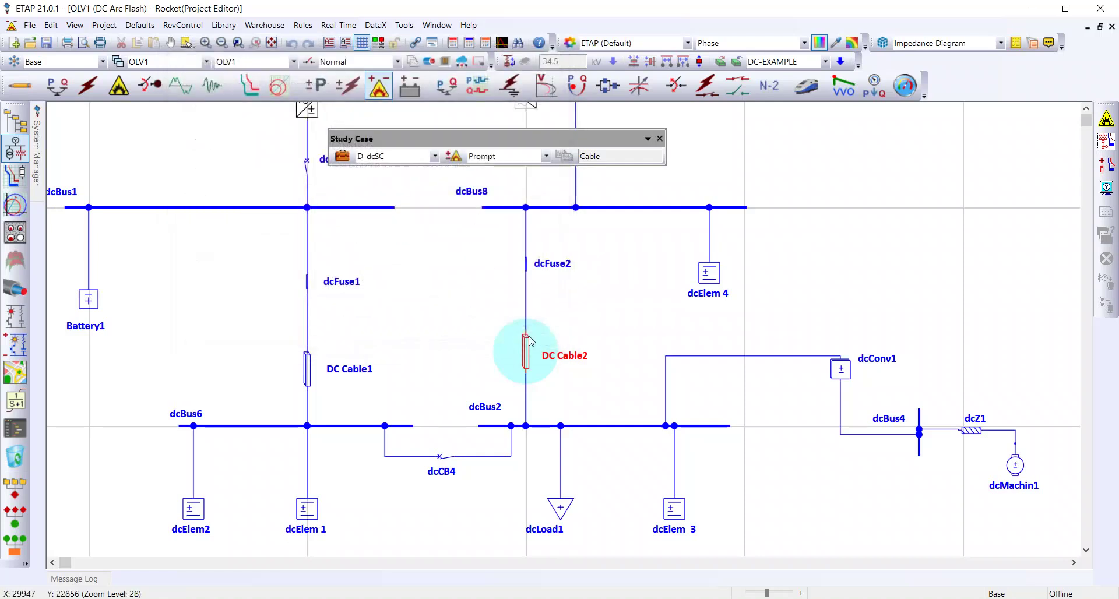
pyautogui.scroll(-1, 557, 317)
pyautogui.scroll(1, 557, 317)
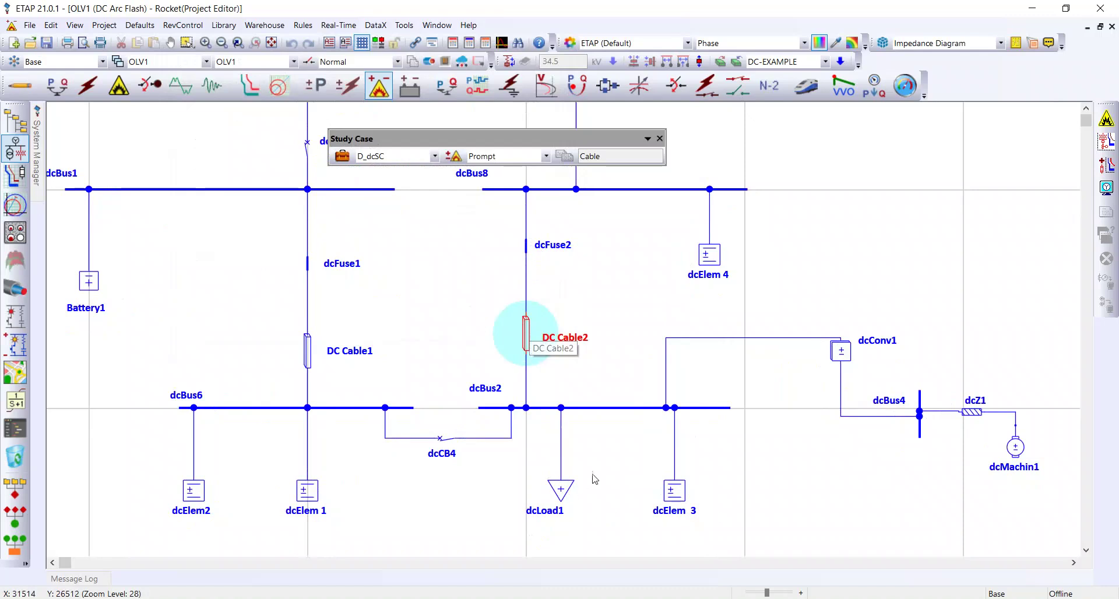
pyautogui.click(343, 157)
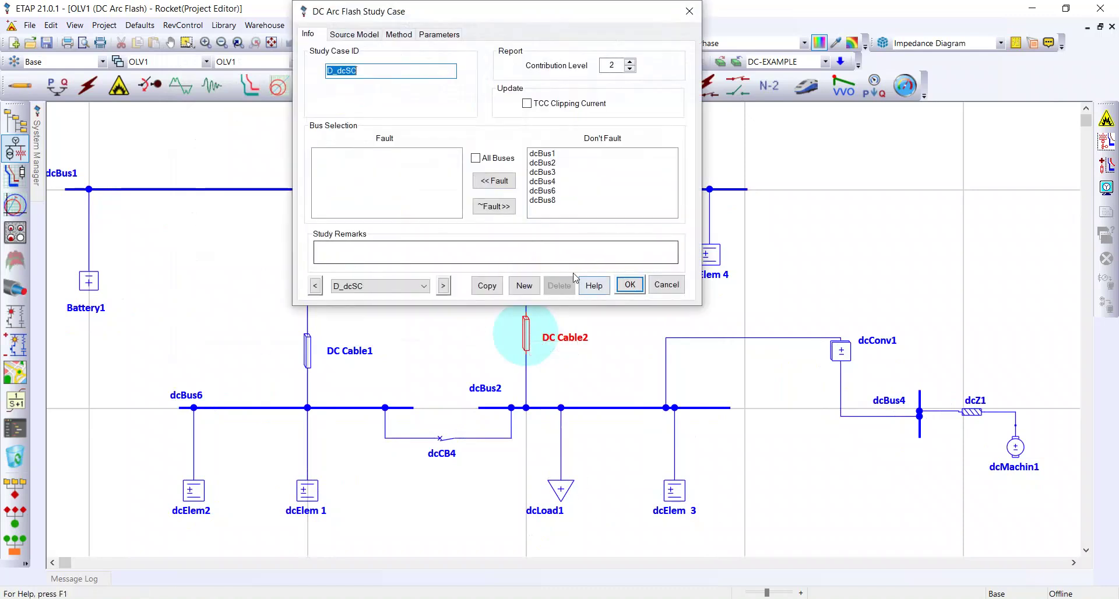
pyautogui.click(404, 36)
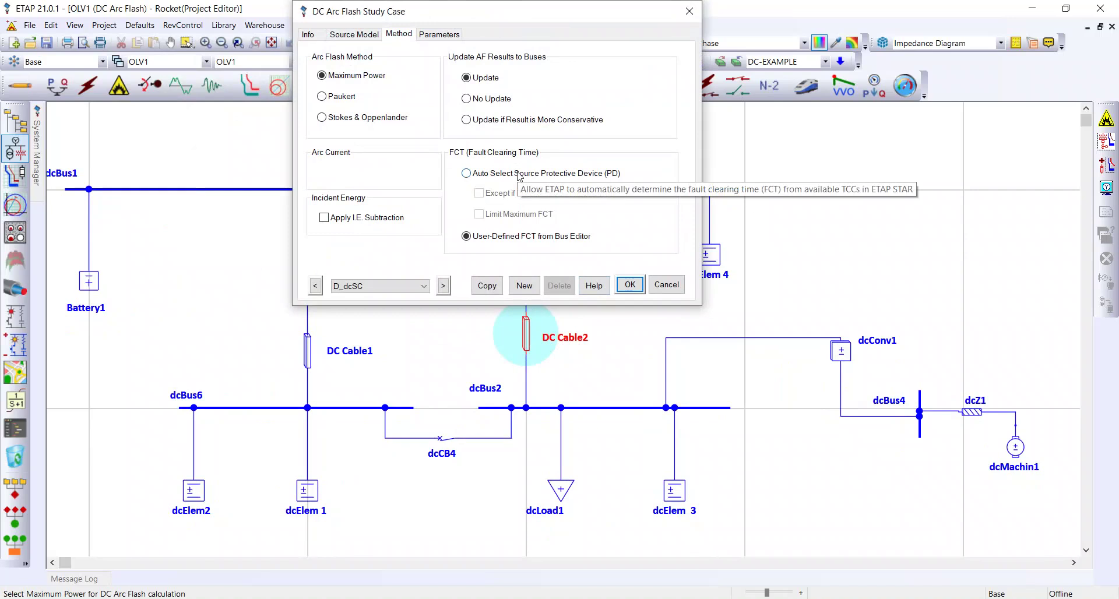
# - Try Auto Select Source PD clearing, then revert to user-defined FCT and accept
pyautogui.click(500, 174)
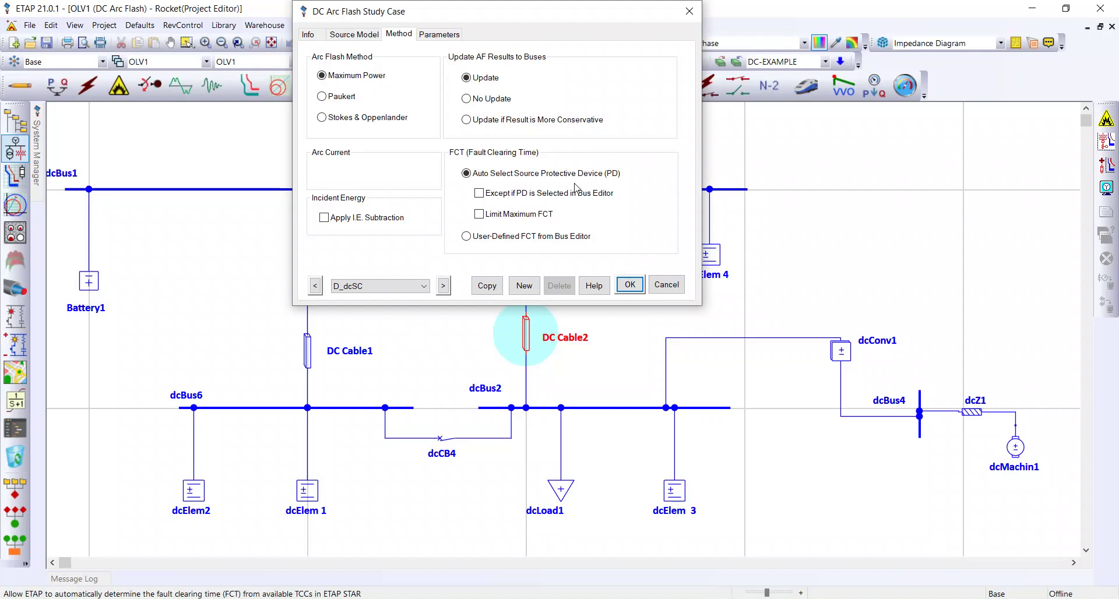
pyautogui.click(472, 239)
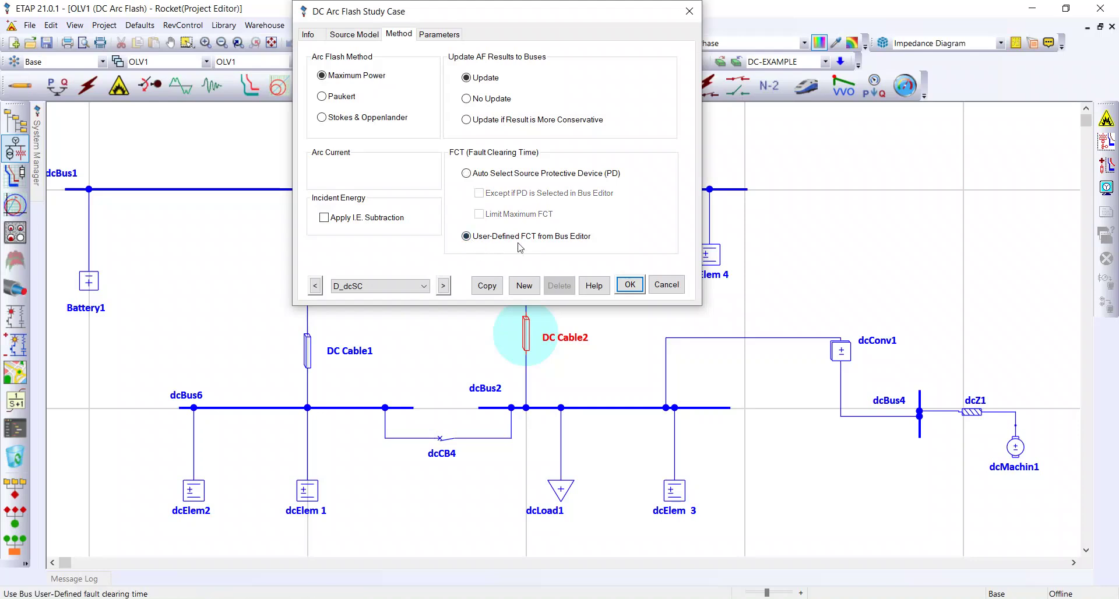
pyautogui.click(630, 286)
pyautogui.scroll(2, 532, 419)
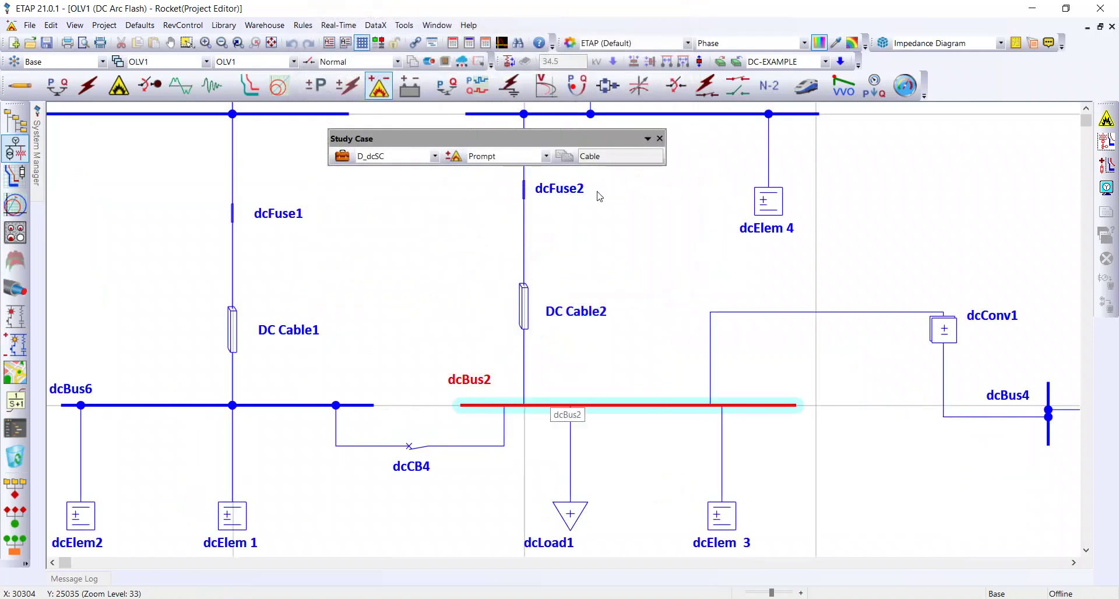
# - Give dcBus2 a fixed 0.1-second fault clearing time on its Arc Flash tab
pyautogui.press('Return')
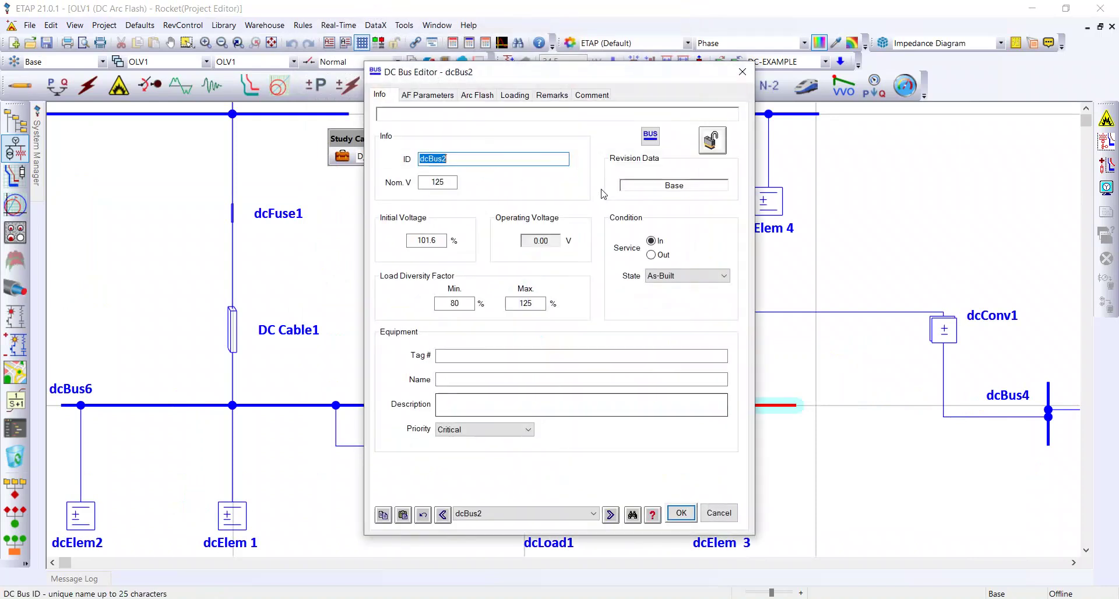
pyautogui.click(490, 98)
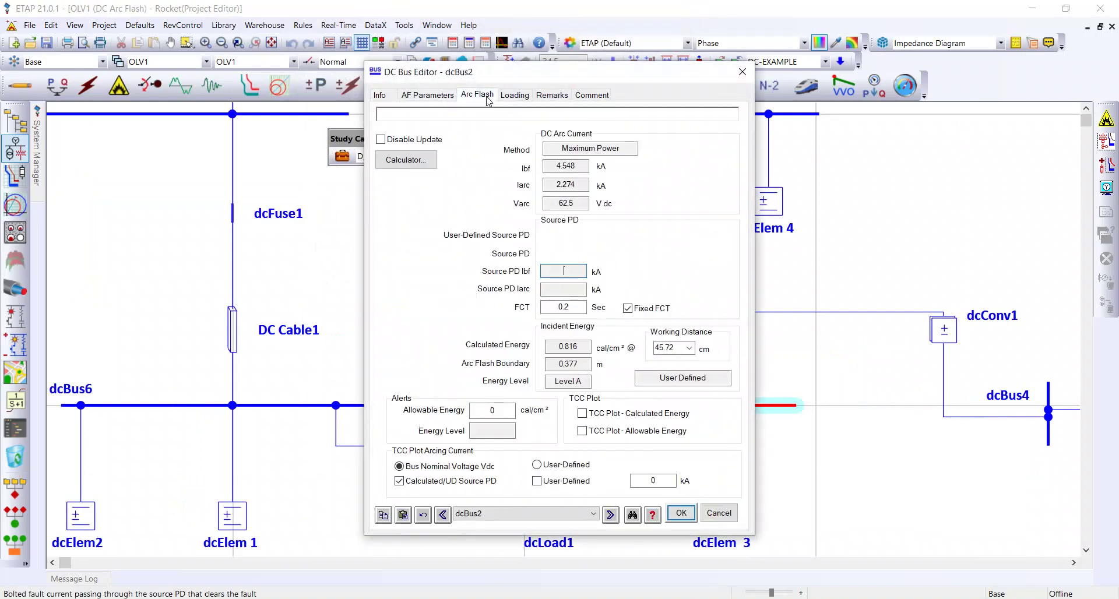
pyautogui.click(628, 308)
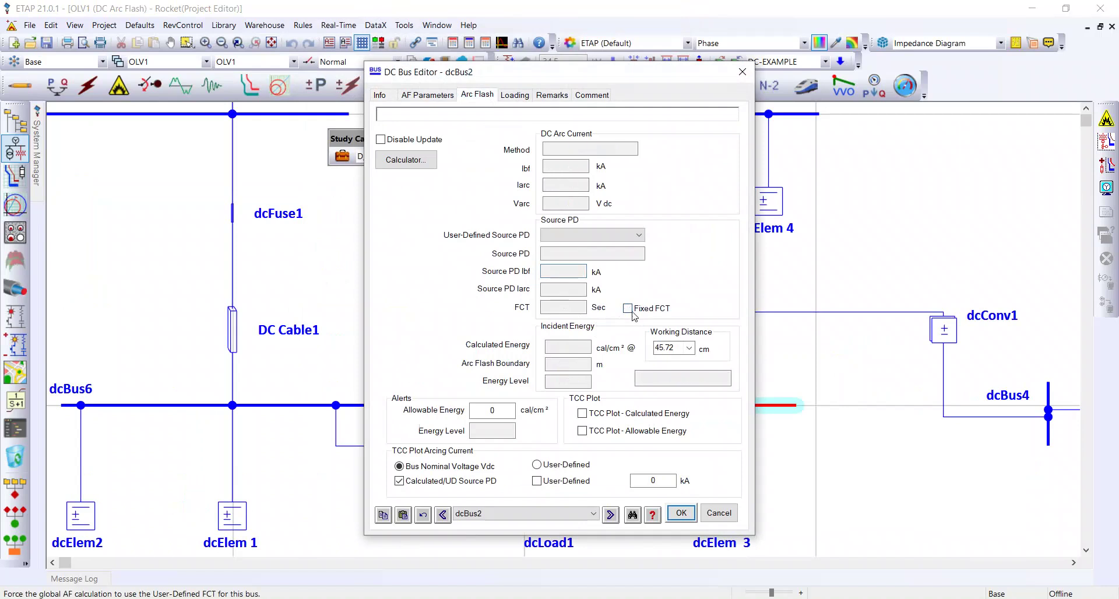
pyautogui.click(565, 308)
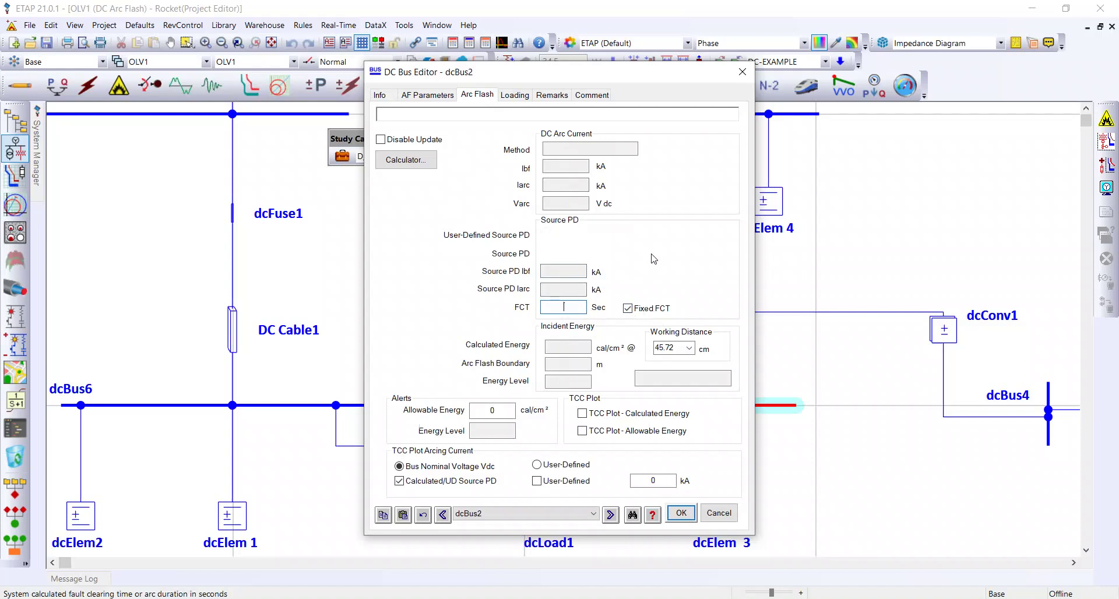
pyautogui.write('0')
pyautogui.write('.1')
pyautogui.click(681, 514)
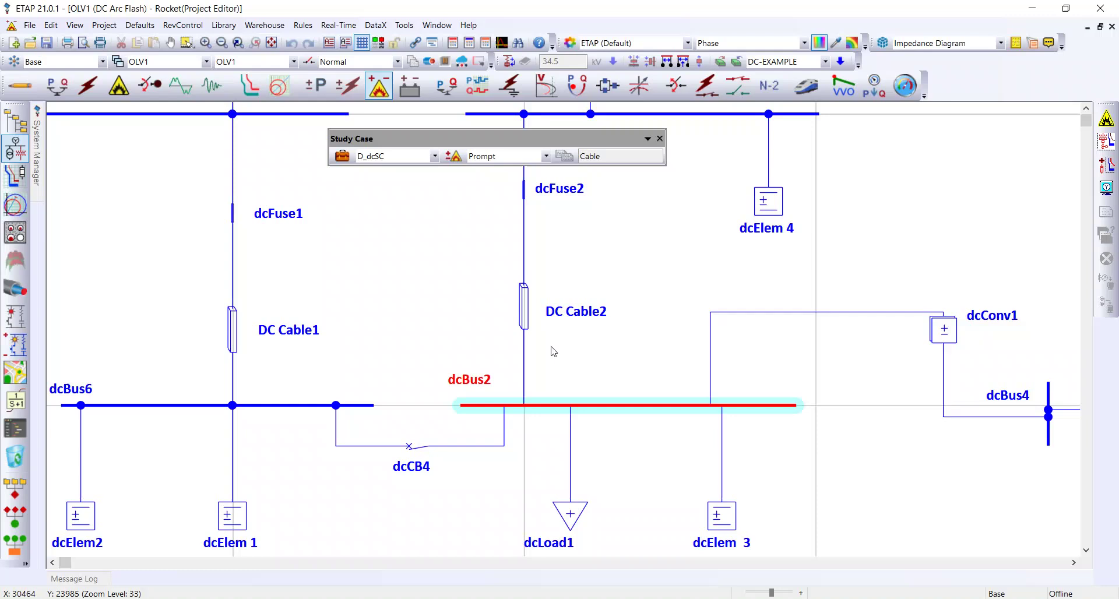
# - Select NFPA 70E 2000 incident energy levels on the study case Parameters tab
pyautogui.click(343, 157)
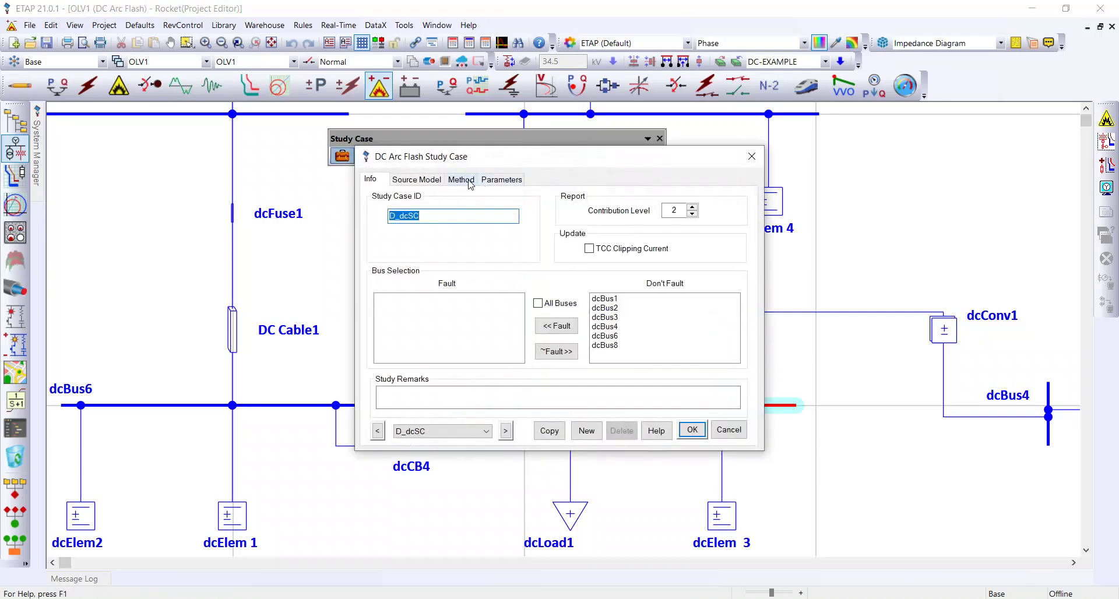
pyautogui.click(470, 181)
pyautogui.click(502, 182)
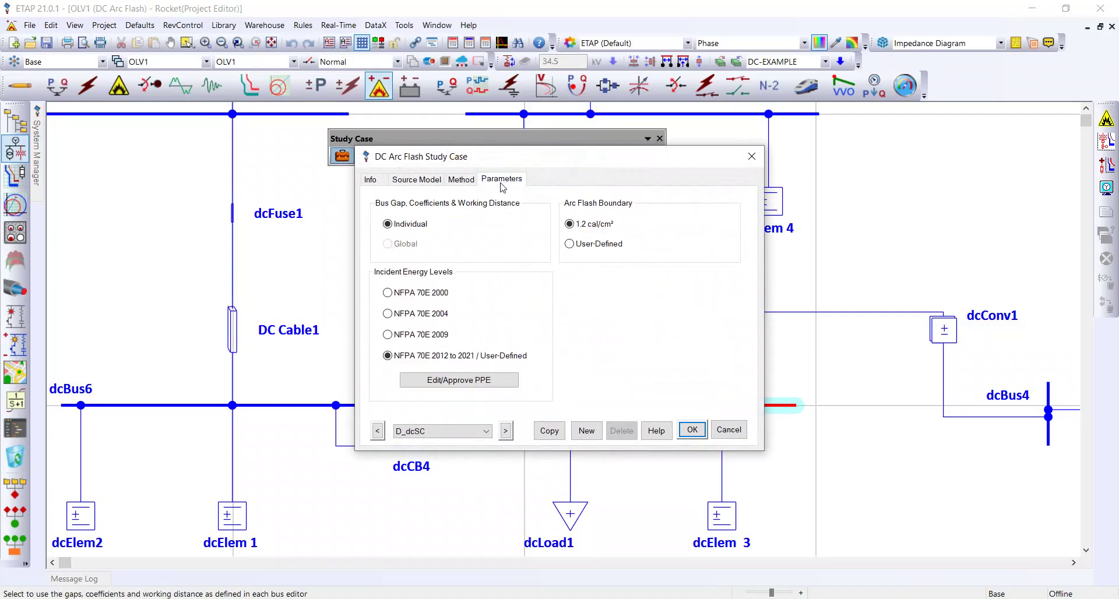
pyautogui.click(412, 295)
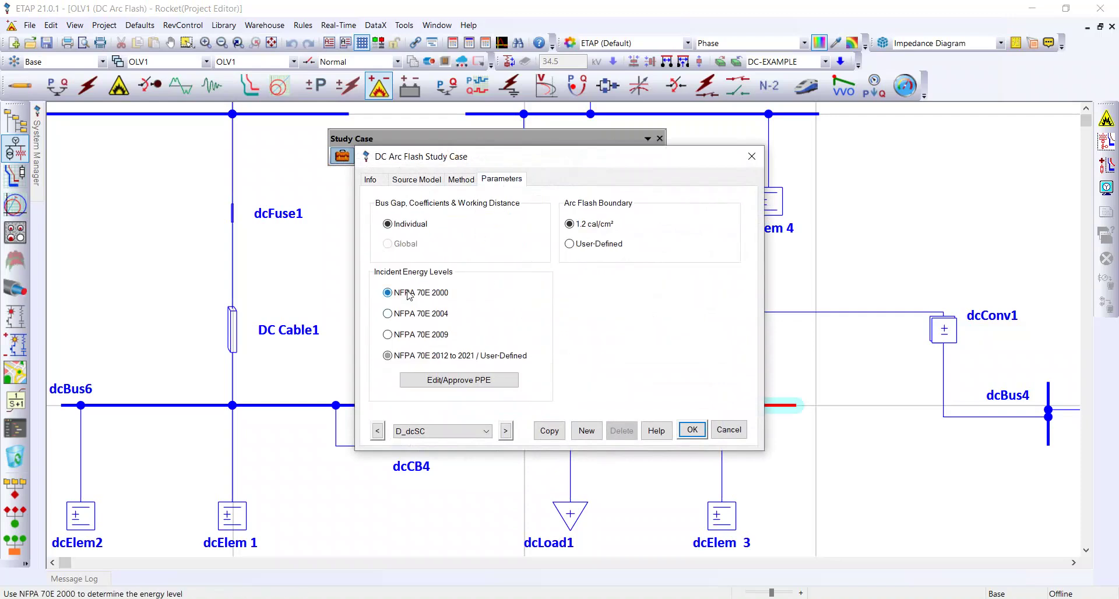
# - Mark the PPE requirements approved and close all settings dialogs
pyautogui.click(465, 381)
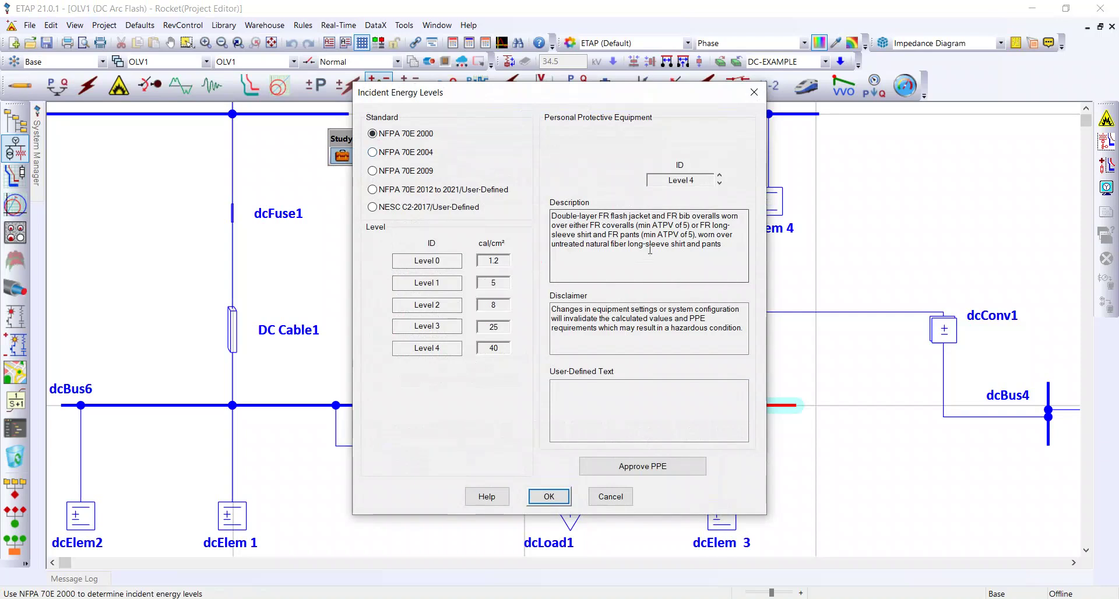
pyautogui.click(641, 470)
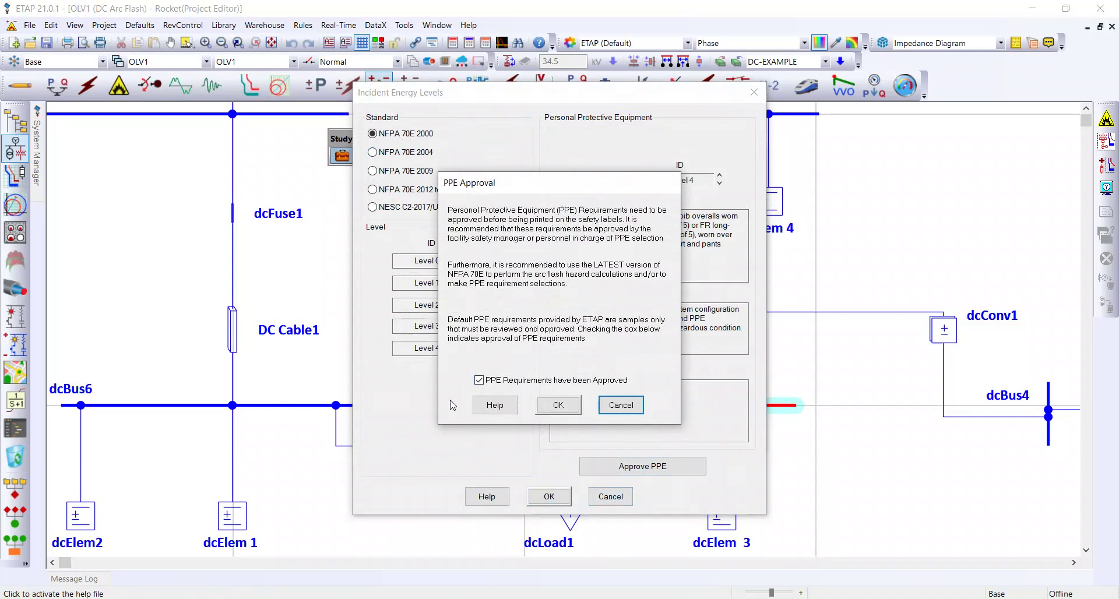
pyautogui.click(561, 408)
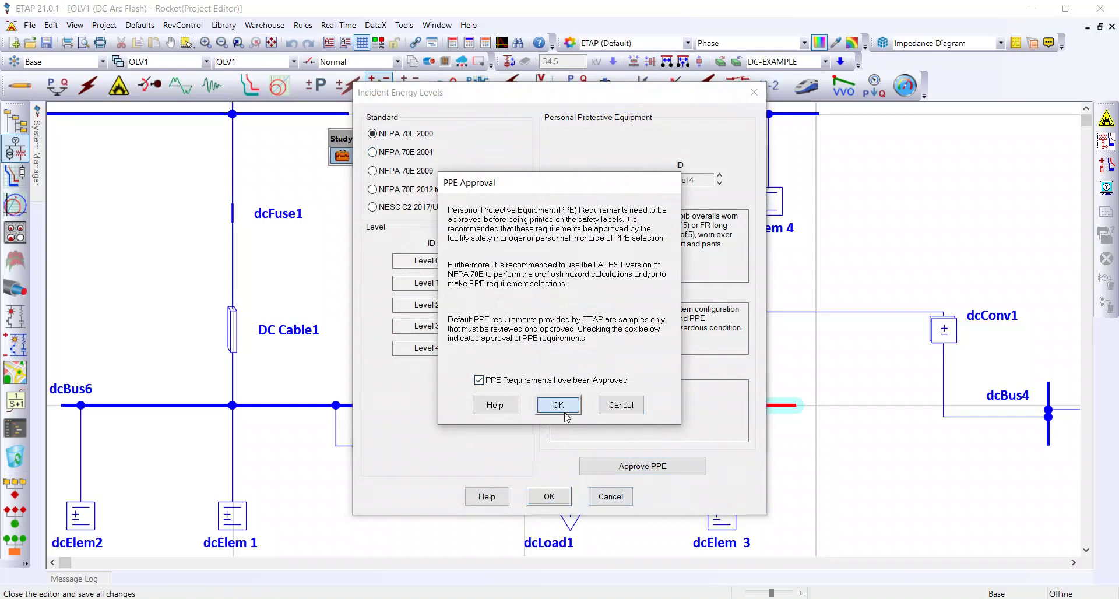
pyautogui.click(550, 496)
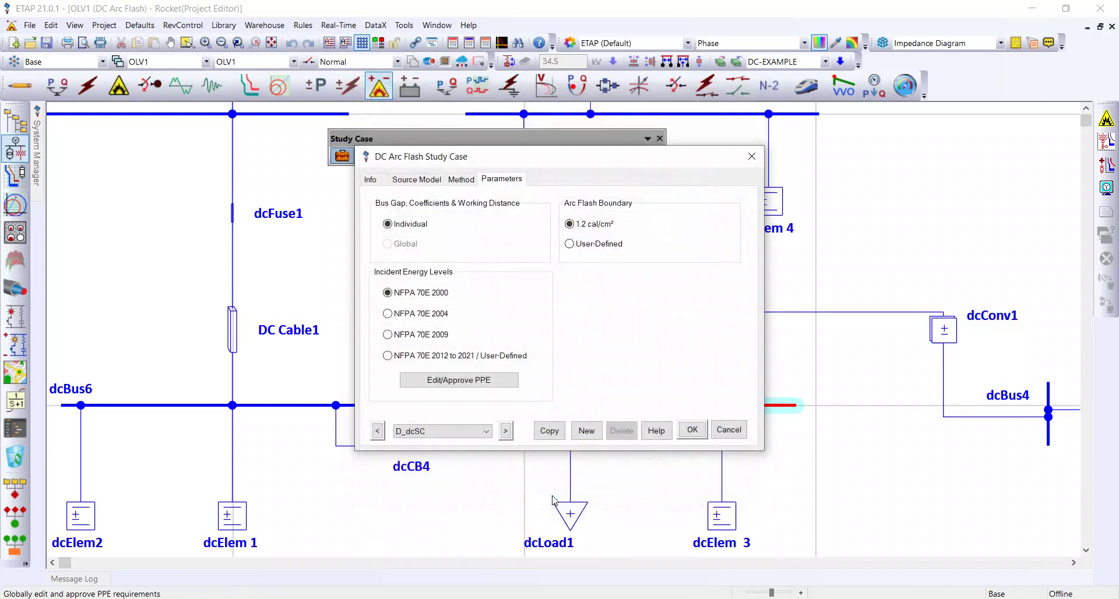
pyautogui.click(694, 431)
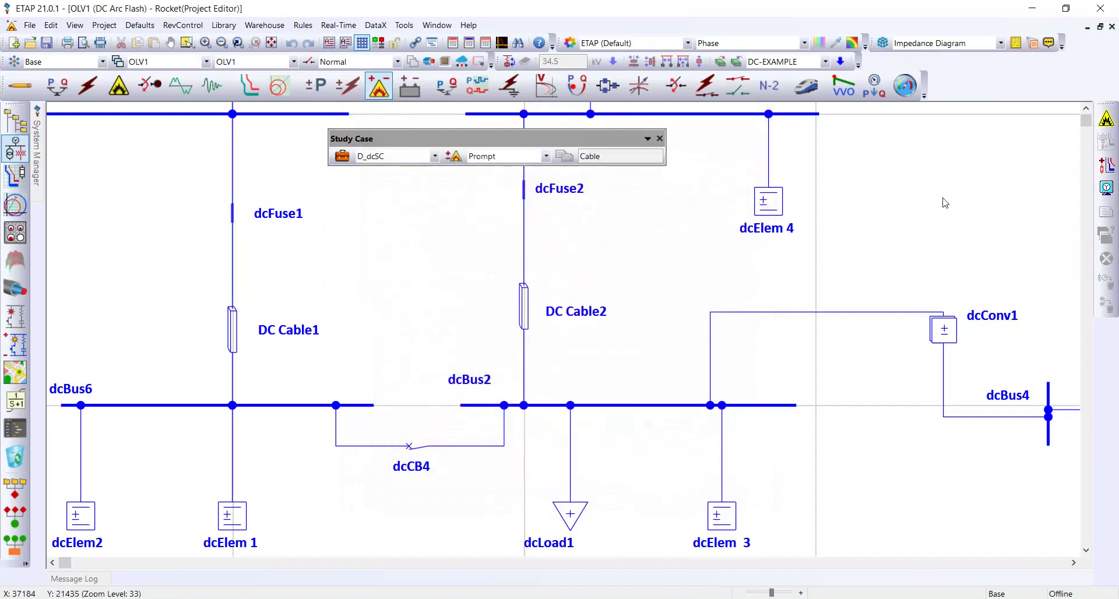
# - Run the DC arc flash study with D_dcSC, naming the report DC-ARC FLASH-REP
pyautogui.click(1106, 122)
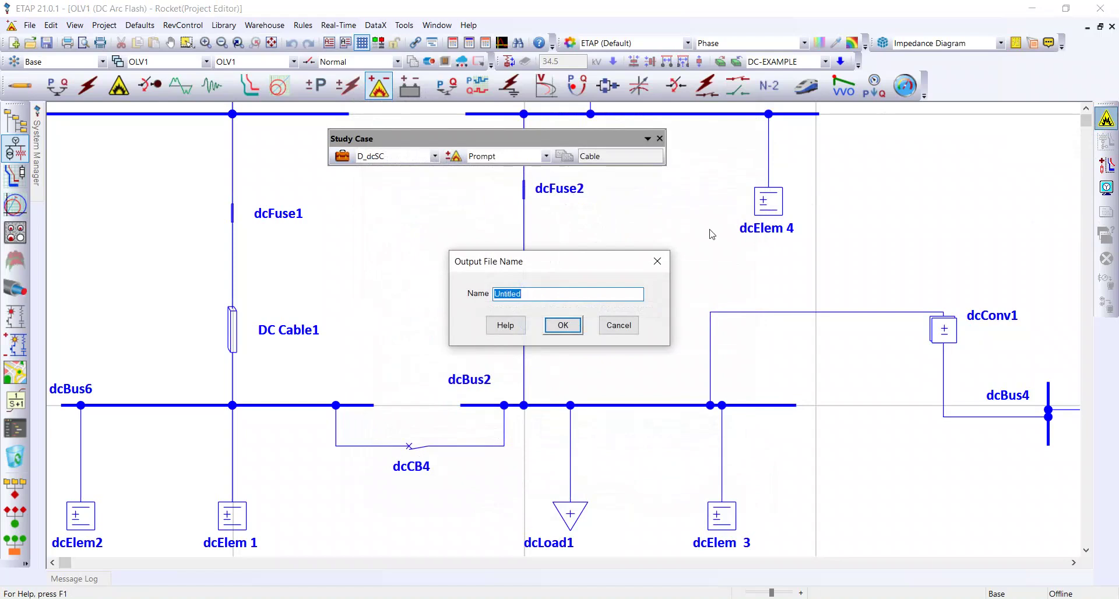
pyautogui.write('C')
pyautogui.write('C ')
pyautogui.write('EPORT')
pyautogui.press('Return')
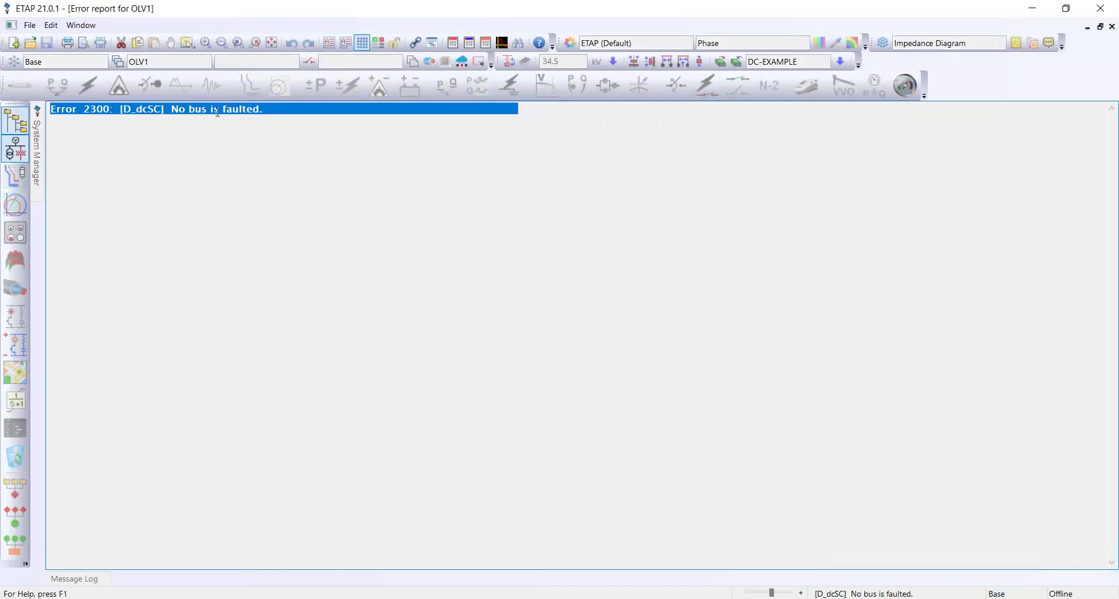
# - Make DC-ARC FLASH the active study case and confirm dcBus2 is faulted
pyautogui.click(16, 148)
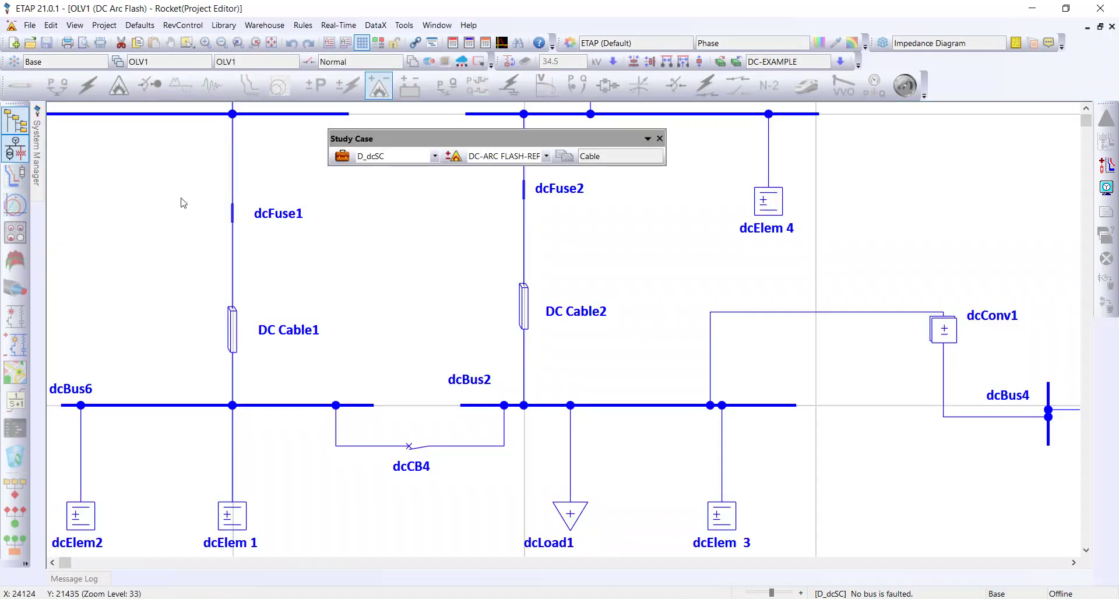
pyautogui.moveTo(407, 139); pyautogui.dragTo(447, 124)
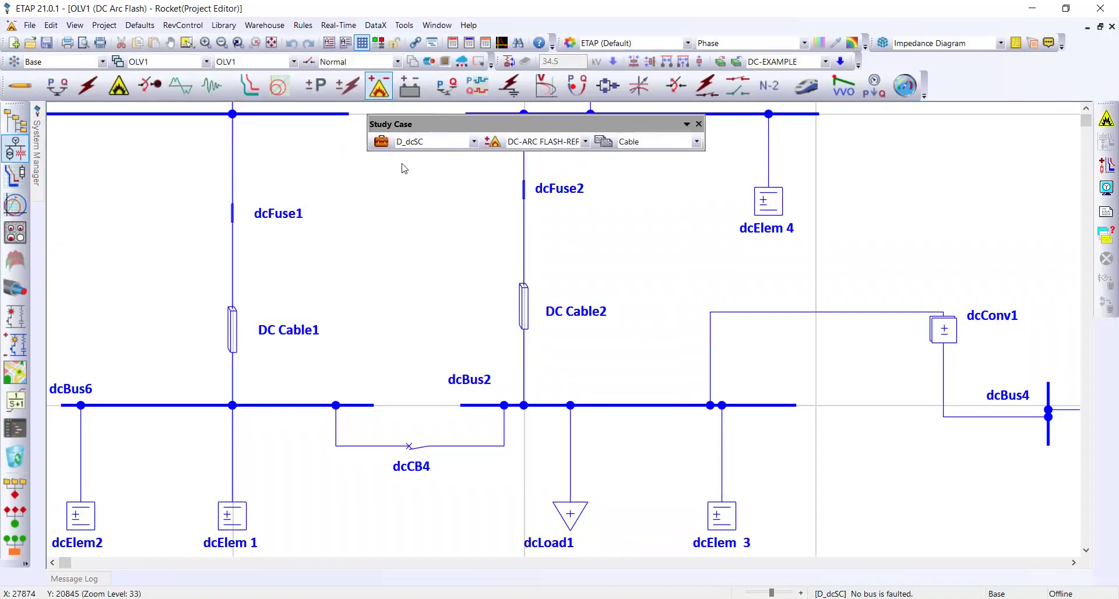
pyautogui.click(474, 141)
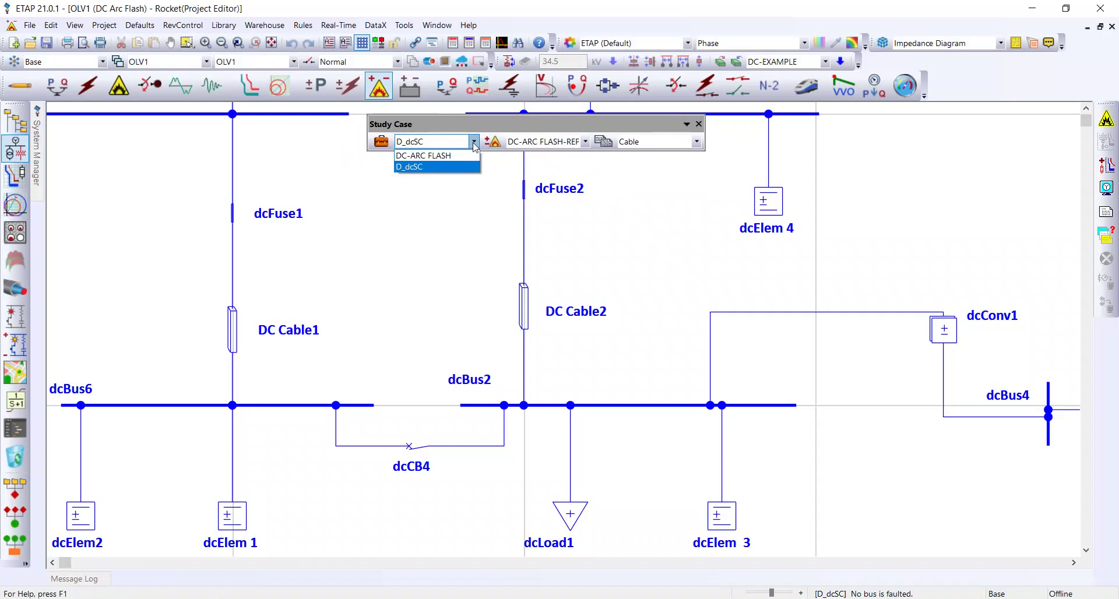
pyautogui.click(433, 155)
pyautogui.click(381, 142)
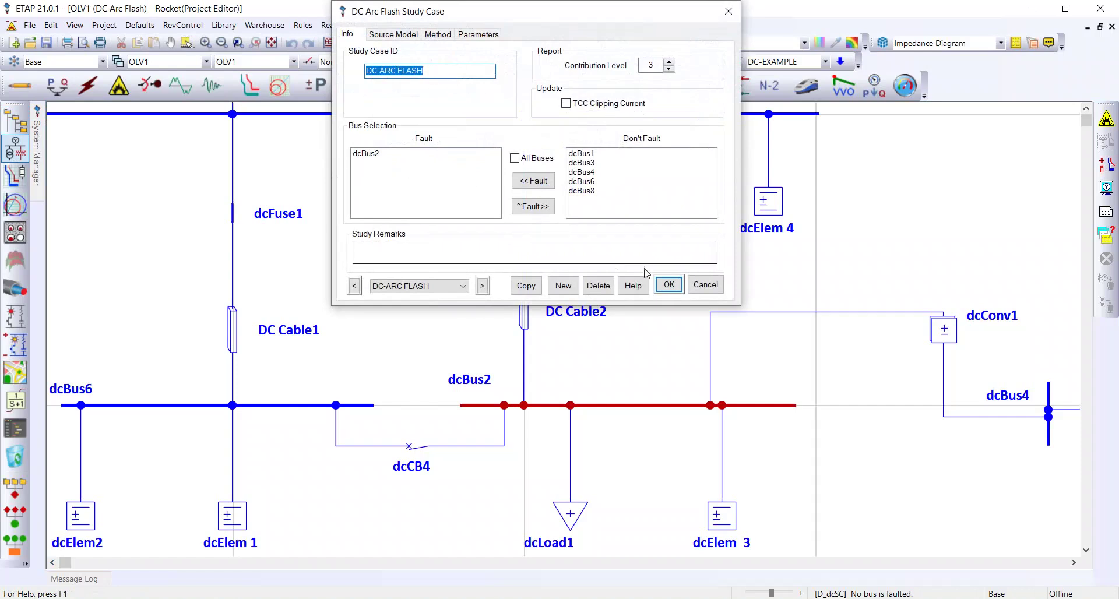
pyautogui.click(668, 285)
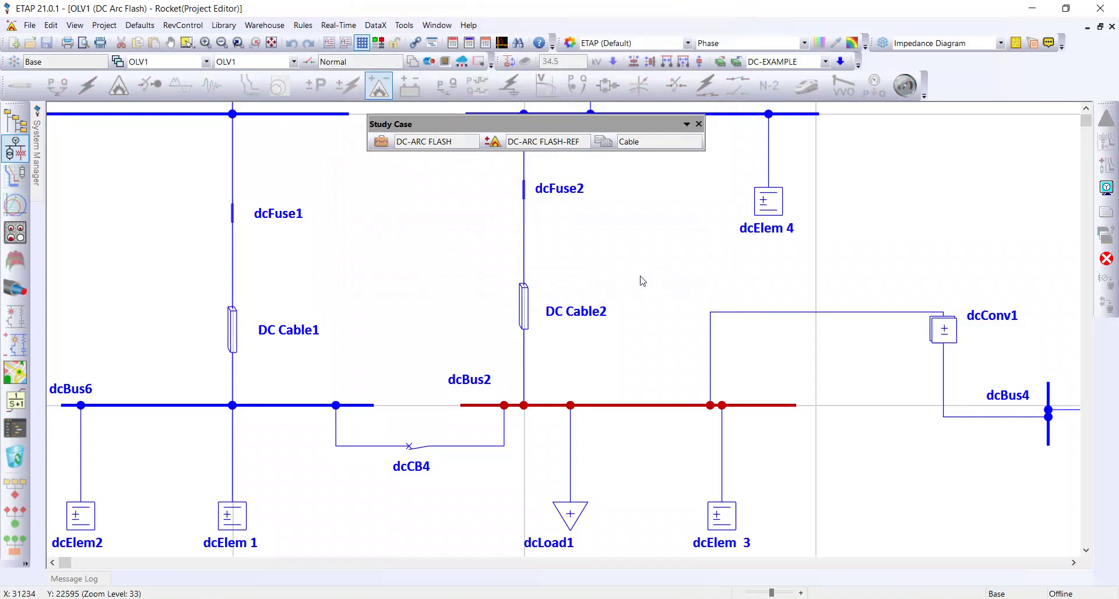
# - Zoom into dcBus2 to read 2.274 kA, AFB 0.267 m, 0.408 cal/cm², FCT 0.1 s
pyautogui.scroll(1, 743, 376)
pyautogui.scroll(1, 884, 420)
pyautogui.scroll(1, 887, 430)
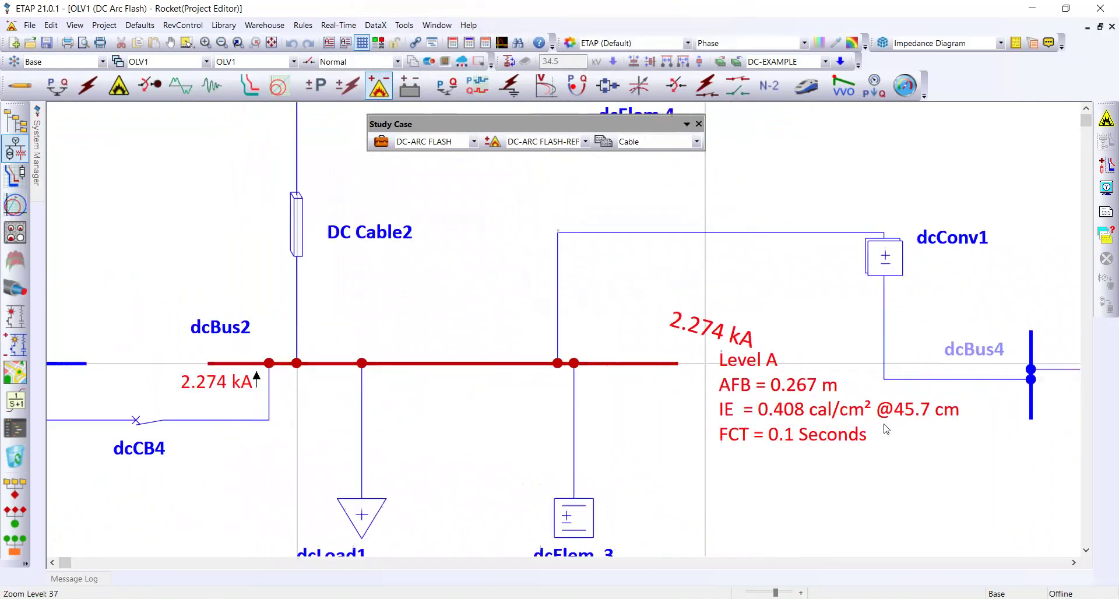
pyautogui.scroll(-1, 641, 307)
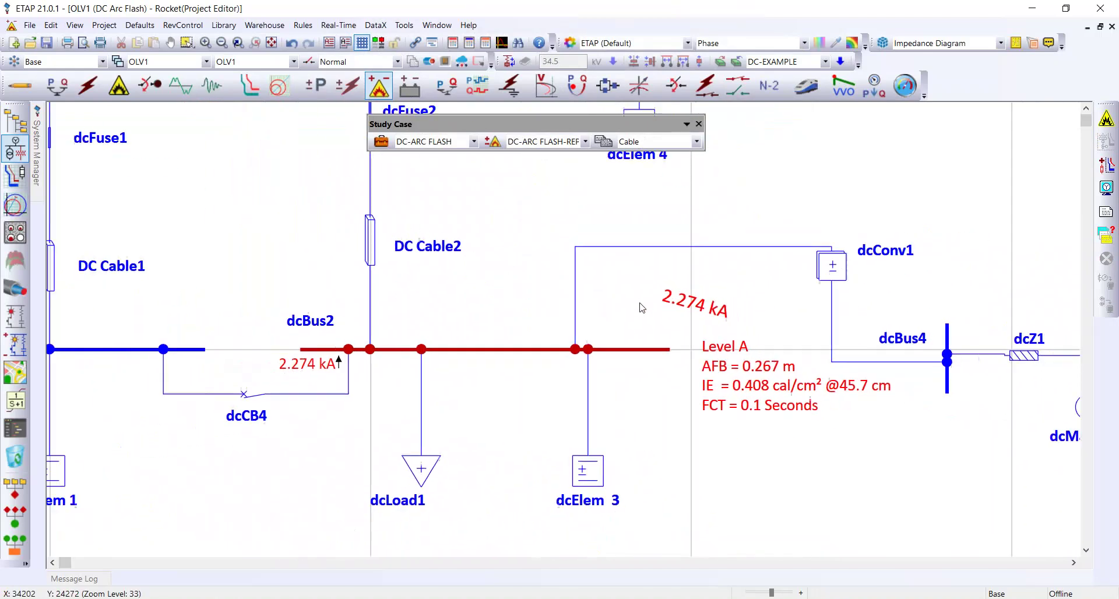
pyautogui.scroll(1, 641, 307)
pyautogui.scroll(1, 729, 338)
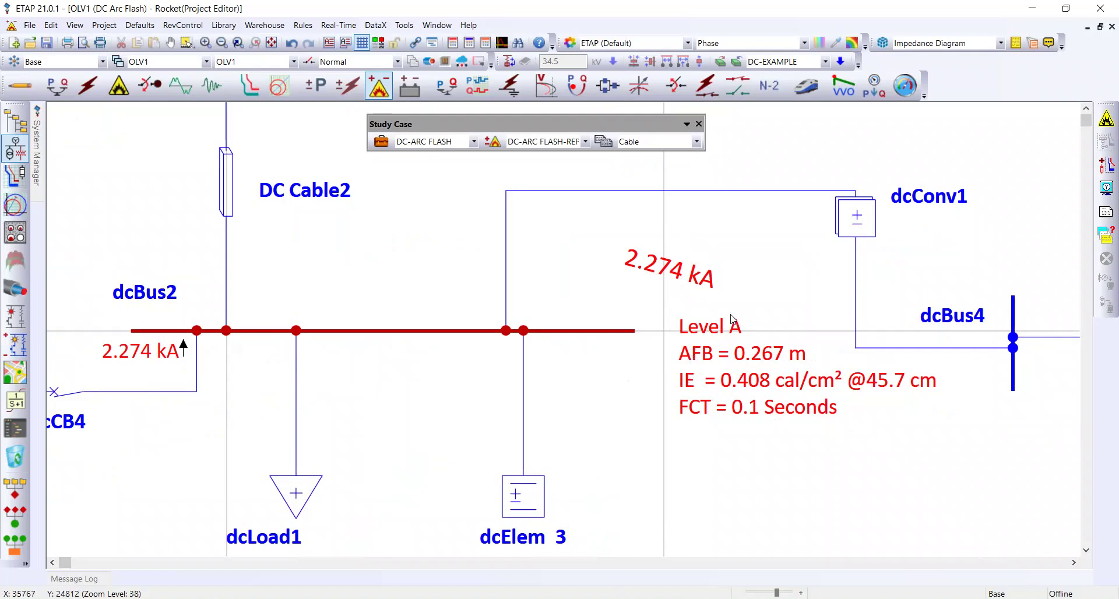
# - Switch DC-ARC FLASH to NFPA 70E 2000 incident energy levels, review PPE, and save
pyautogui.click(382, 142)
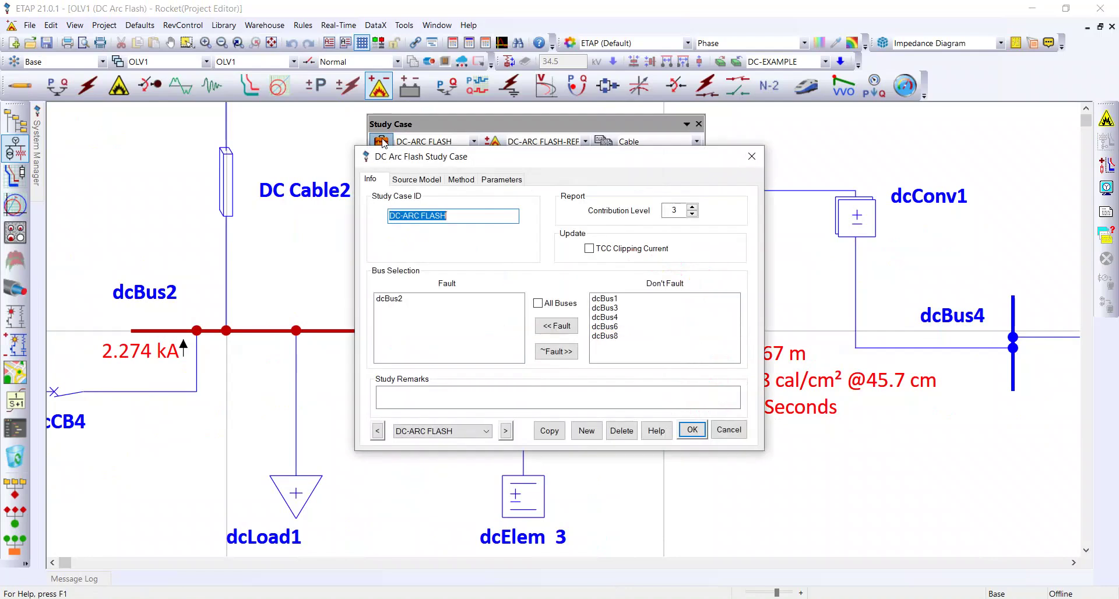
pyautogui.click(501, 179)
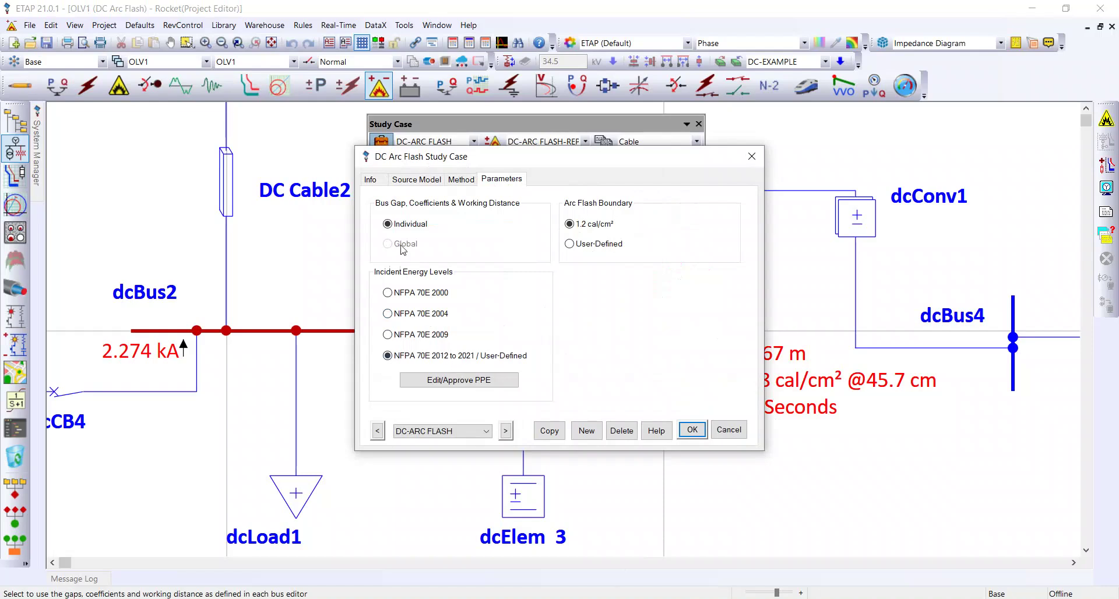
pyautogui.click(415, 293)
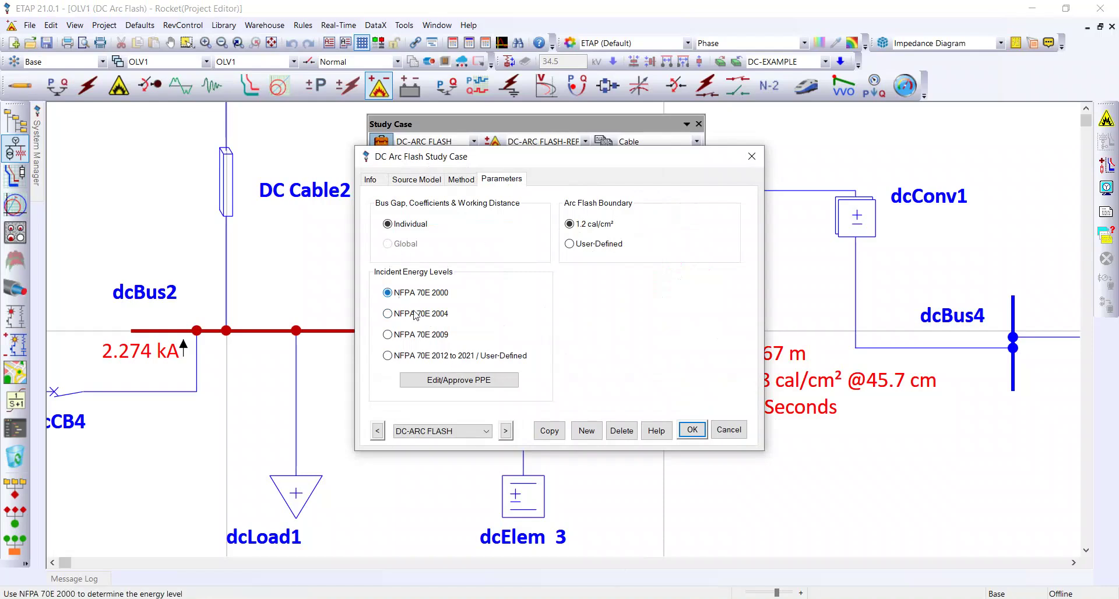
pyautogui.click(475, 388)
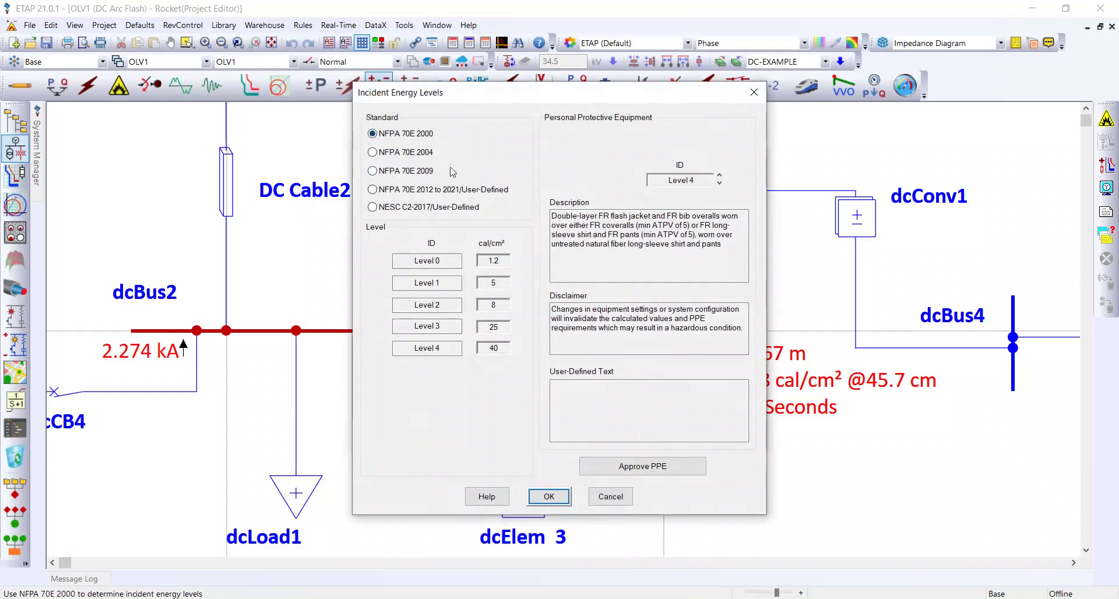
pyautogui.click(552, 499)
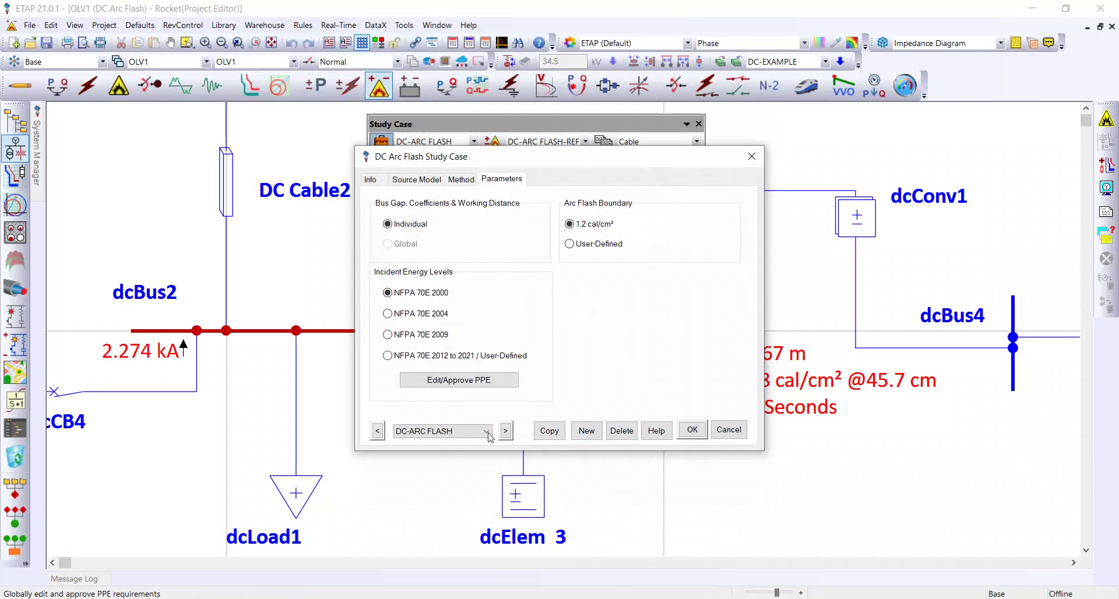
pyautogui.click(693, 437)
pyautogui.click(692, 431)
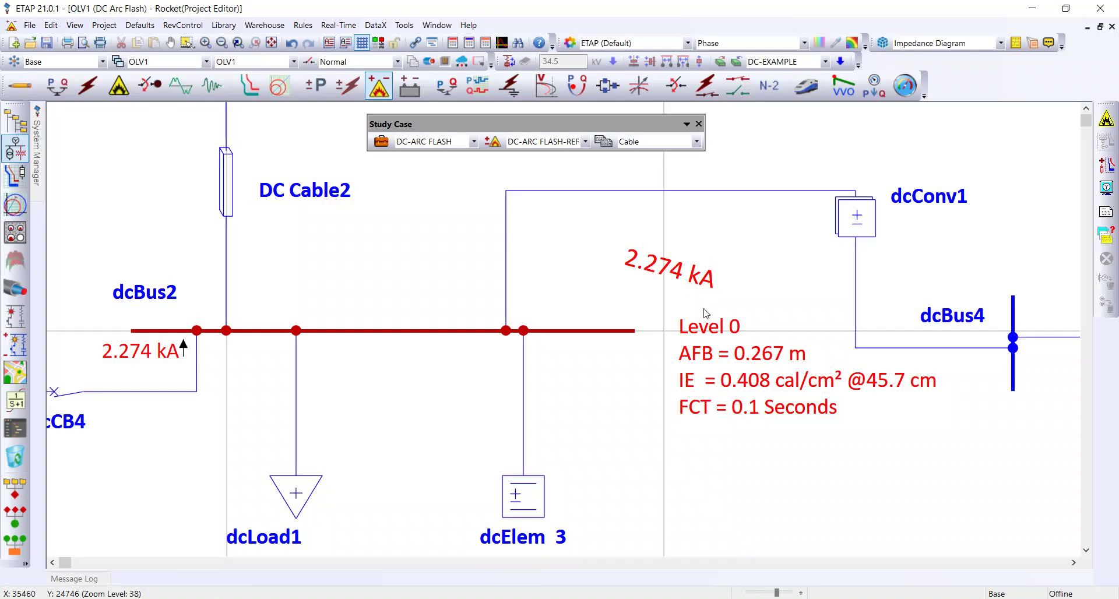
# - Review the NFPA 70E 2000 Level 0-4 incident energy thresholds in the DC-ARC FLASH study case PPE settings
pyautogui.click(388, 147)
pyautogui.click(499, 179)
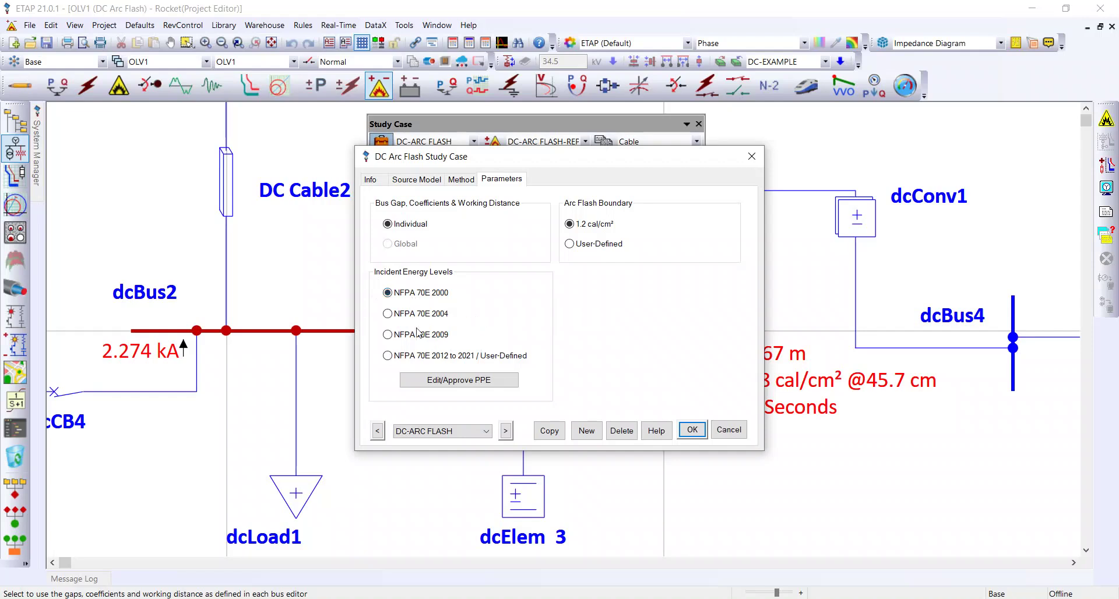
pyautogui.click(446, 380)
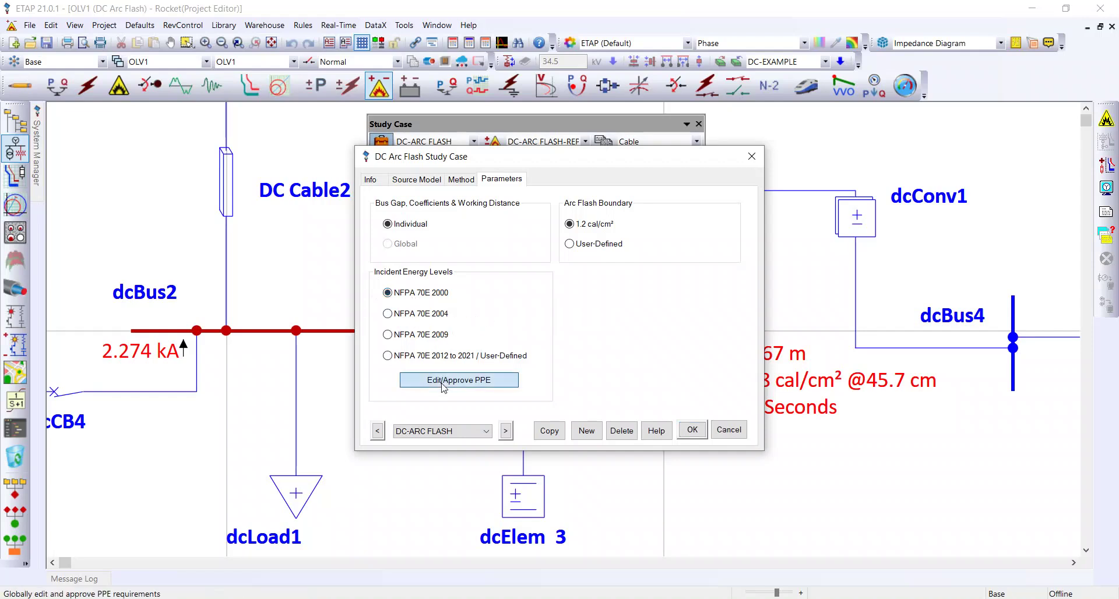